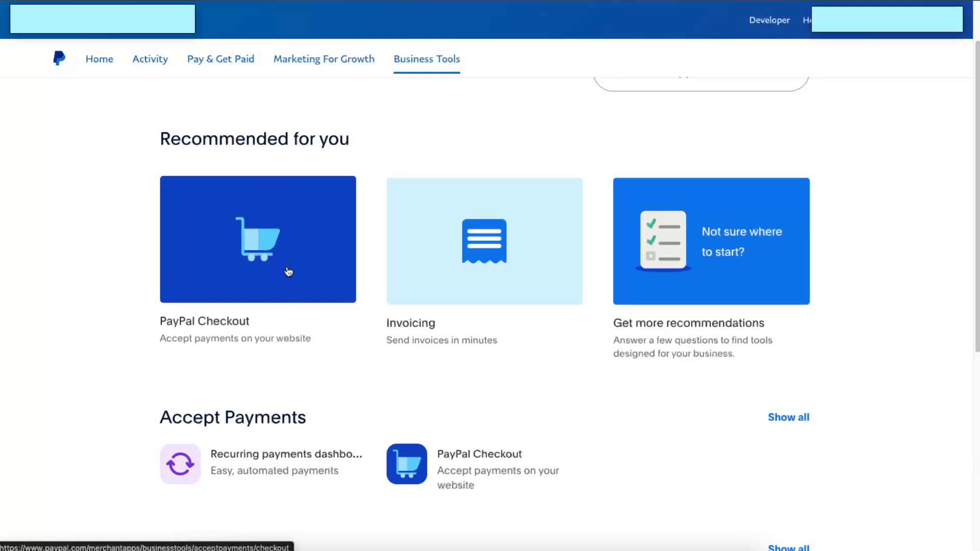
Start PayPal Checkout setup and open the no-coding builder for a payment button
{"action": "left_click", "coordinate": [289, 272]}
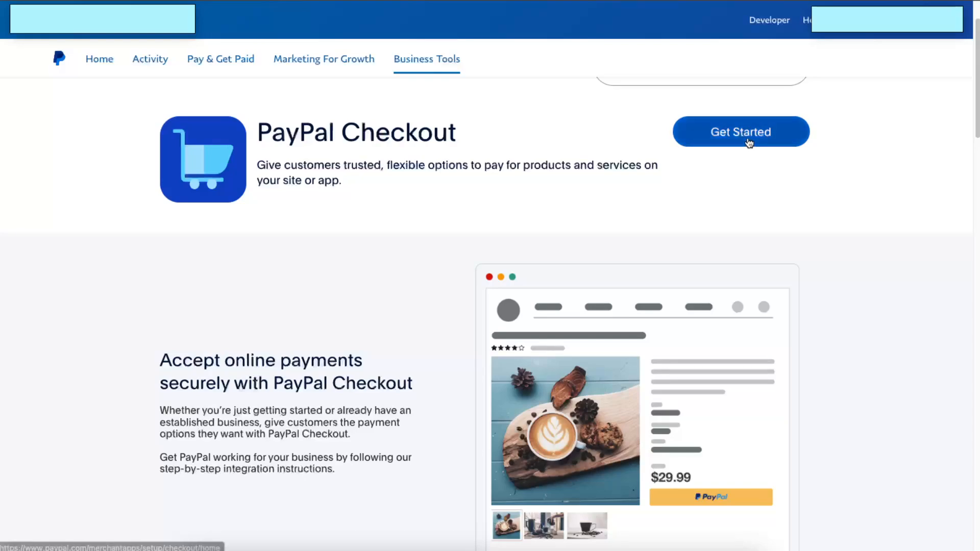
{"action": "left_click", "coordinate": [748, 143]}
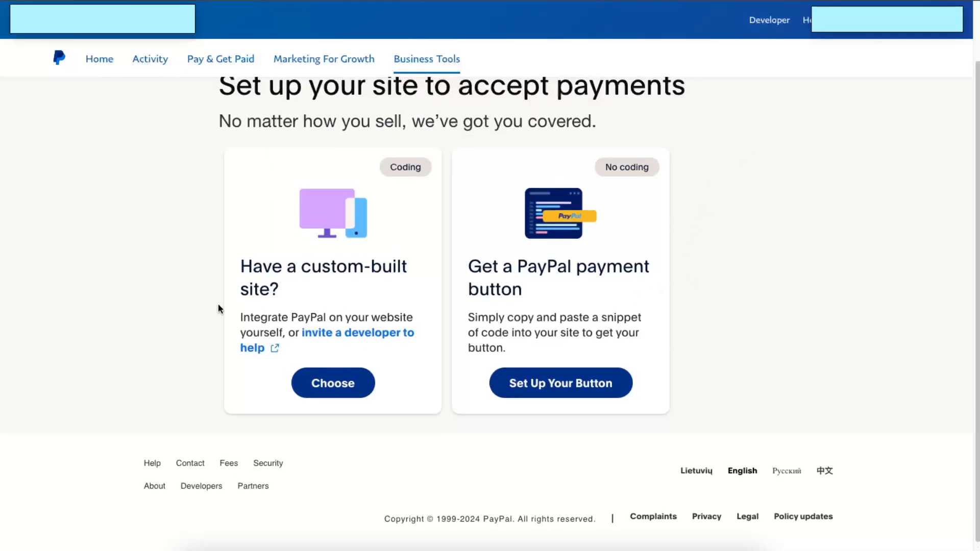
{"action": "scroll", "coordinate": [245, 260], "scroll_direction": "up", "scroll_amount": 1}
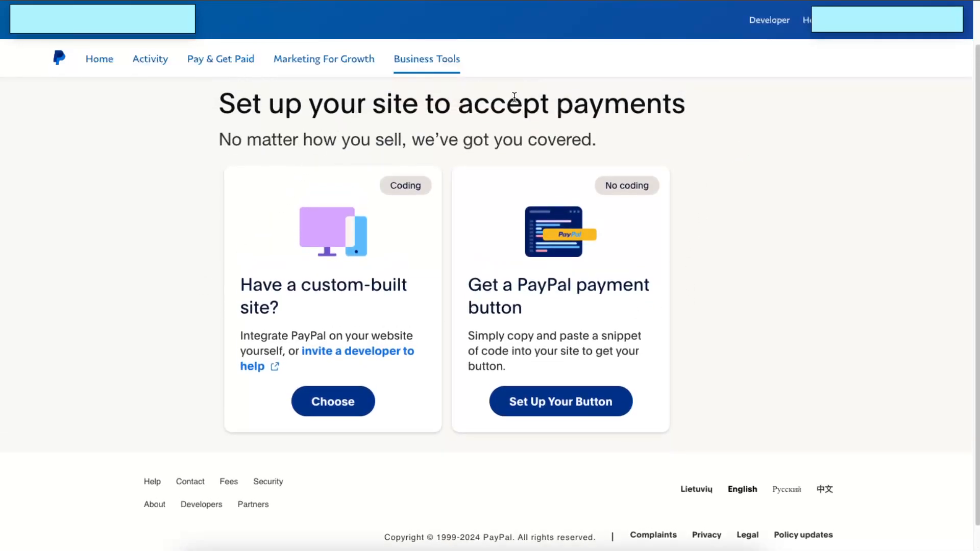
{"action": "left_click_drag", "start_coordinate": [456, 271], "coordinate": [557, 301]}
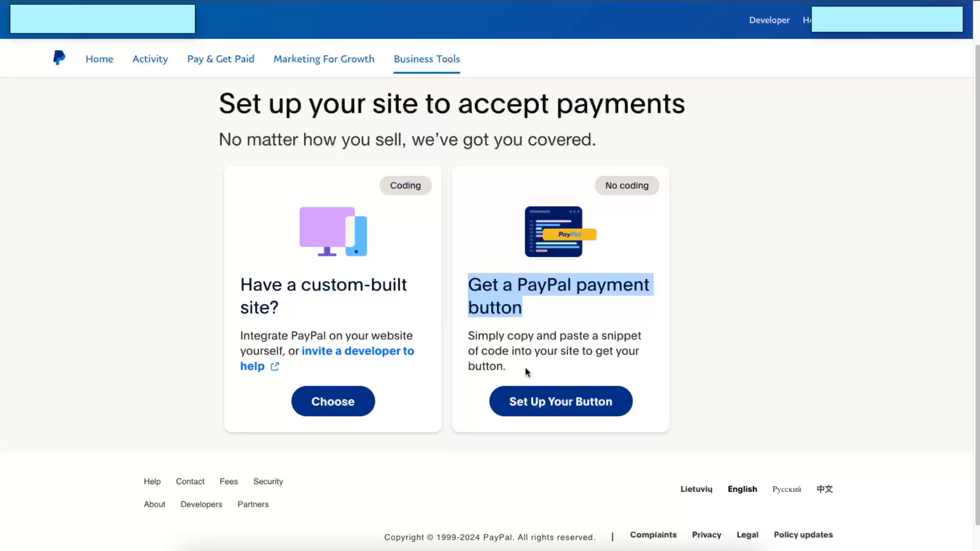
{"action": "left_click", "coordinate": [567, 403]}
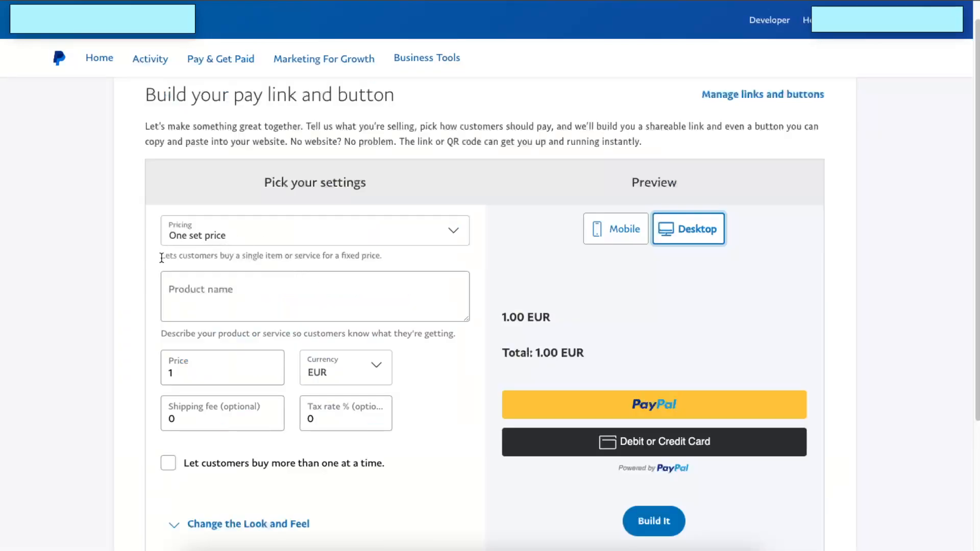
{"action": "left_click_drag", "start_coordinate": [191, 88], "coordinate": [391, 92]}
{"action": "left_click", "coordinate": [365, 114]}
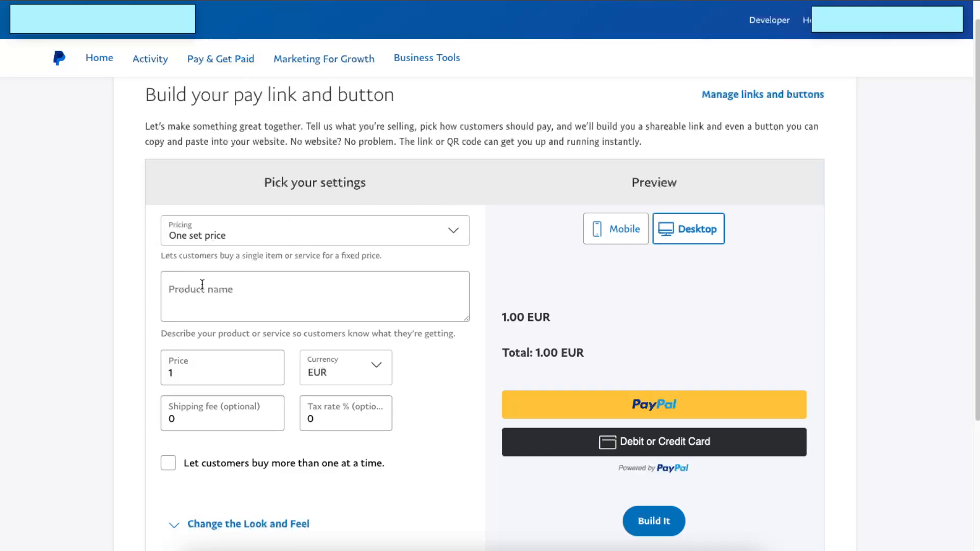
Set the price to 19.99 EUR and the product name to Hoodie, and build the payment button
{"action": "left_click", "coordinate": [197, 378]}
{"action": "type", "text": "9.99"}
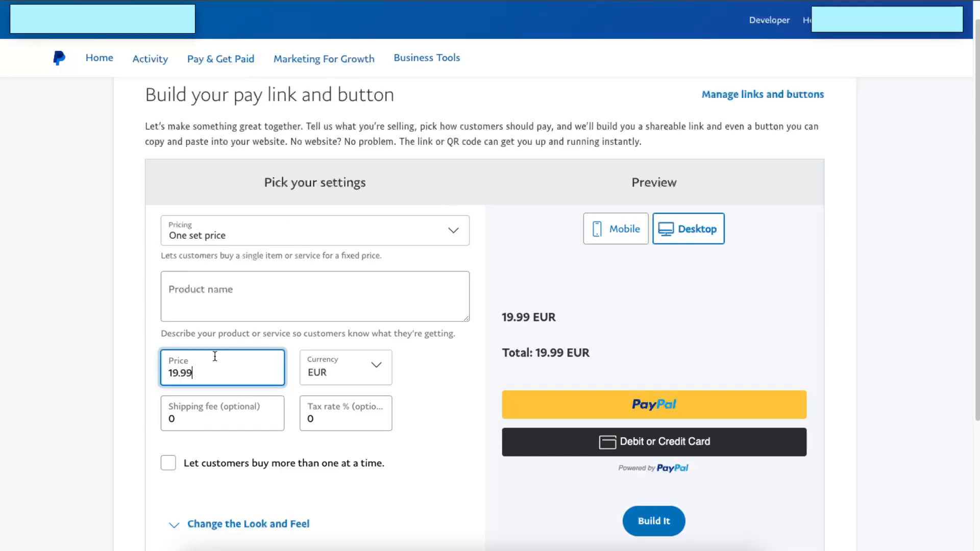
{"action": "left_click", "coordinate": [216, 305]}
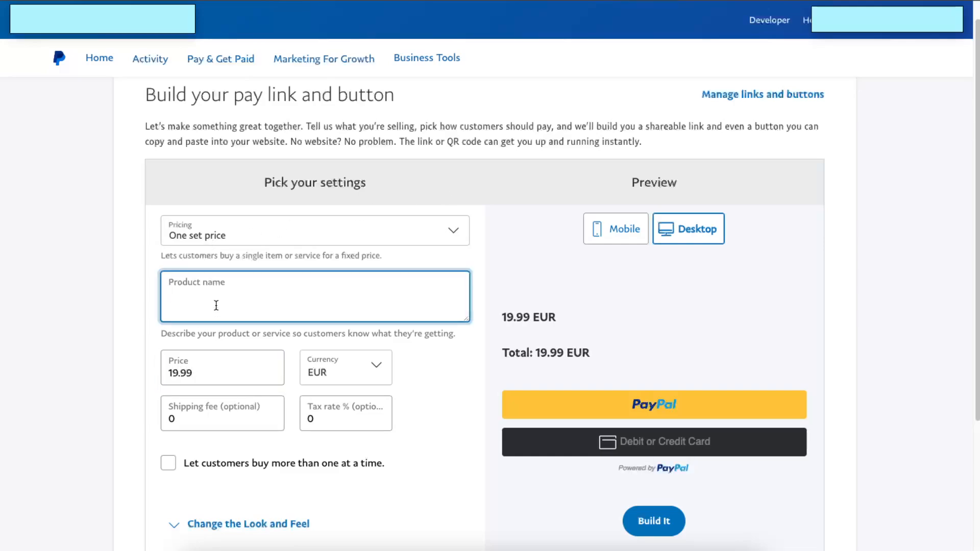
{"action": "type", "text": "Hoodie"}
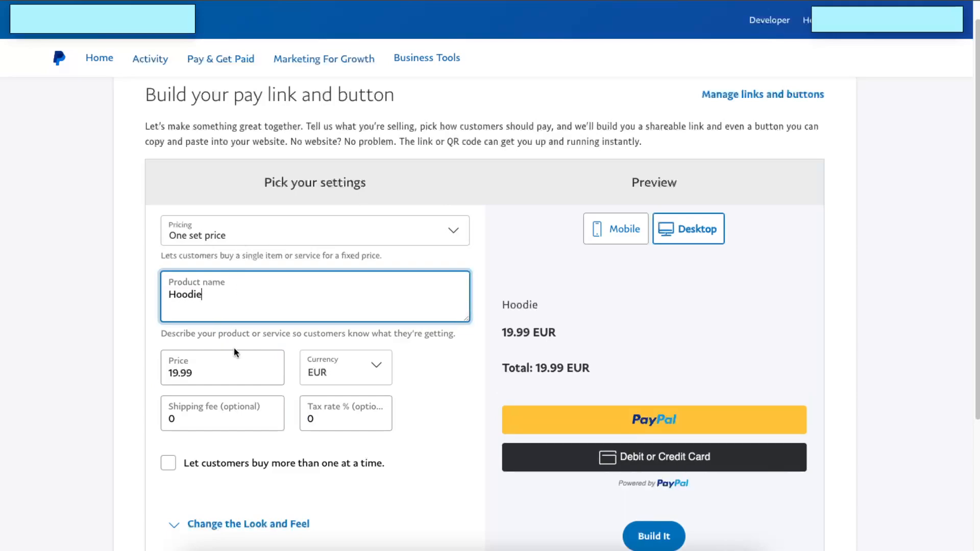
{"action": "scroll", "coordinate": [319, 462], "scroll_direction": "down", "scroll_amount": 1}
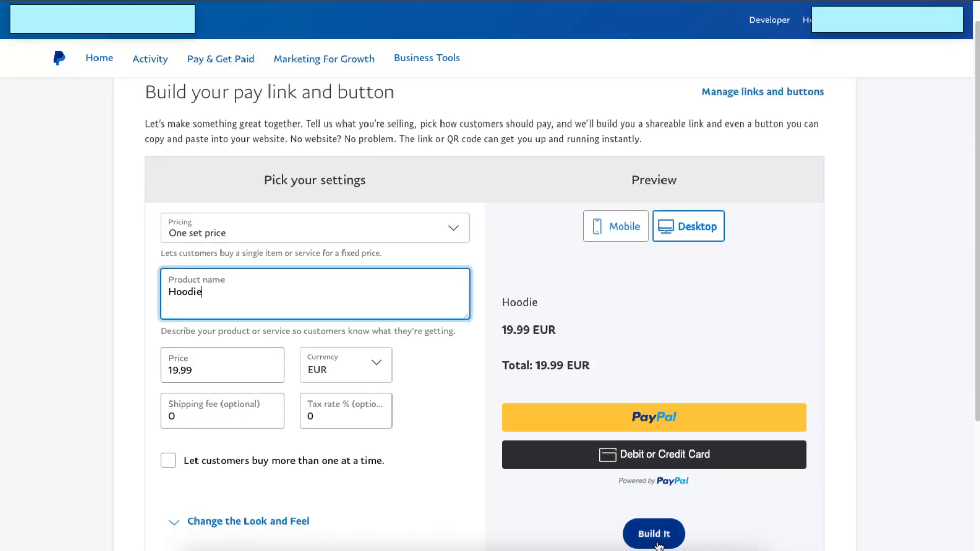
{"action": "left_click", "coordinate": [654, 534]}
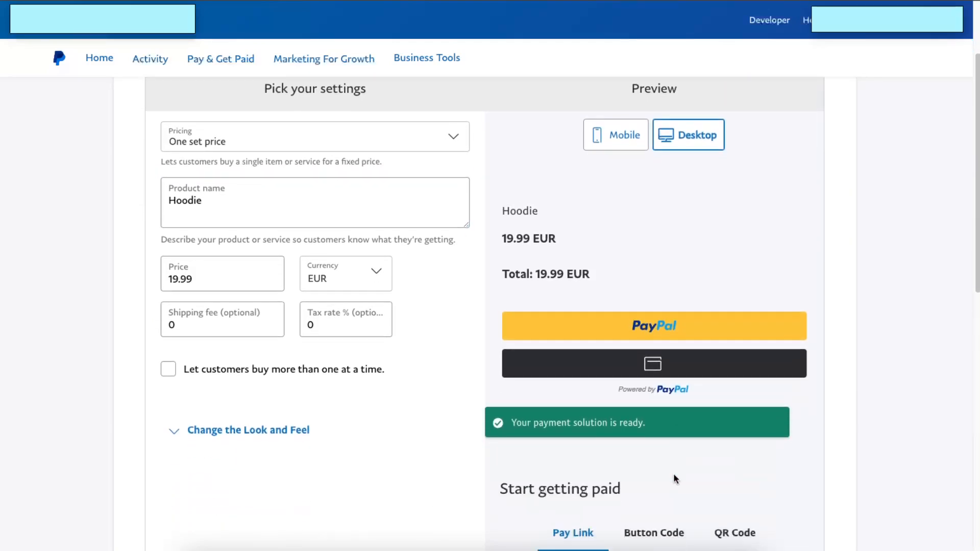
Look at the payment QR code and copy the HTML button code for the Hoodie
{"action": "scroll", "coordinate": [679, 505], "scroll_direction": "down", "scroll_amount": 2}
{"action": "scroll", "coordinate": [674, 476], "scroll_direction": "down", "scroll_amount": 3}
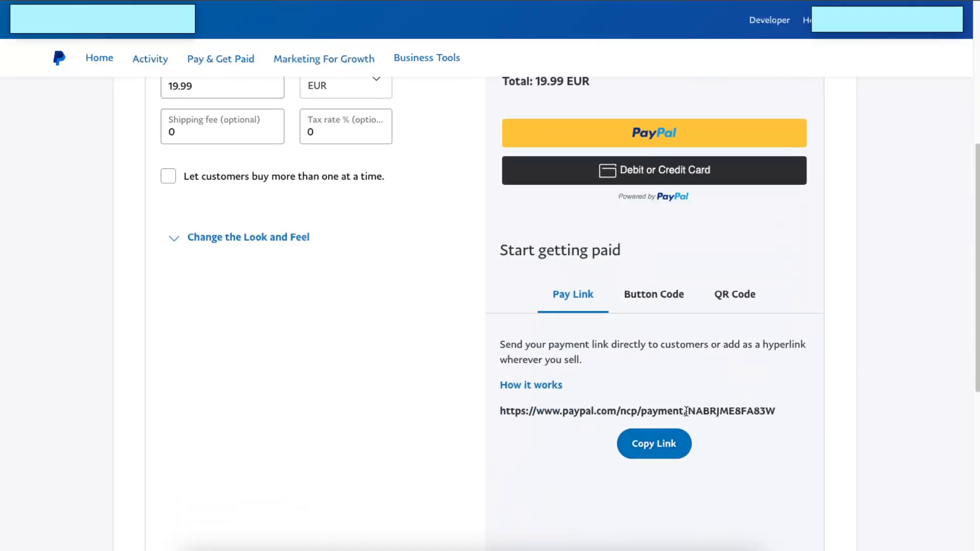
{"action": "left_click", "coordinate": [720, 294]}
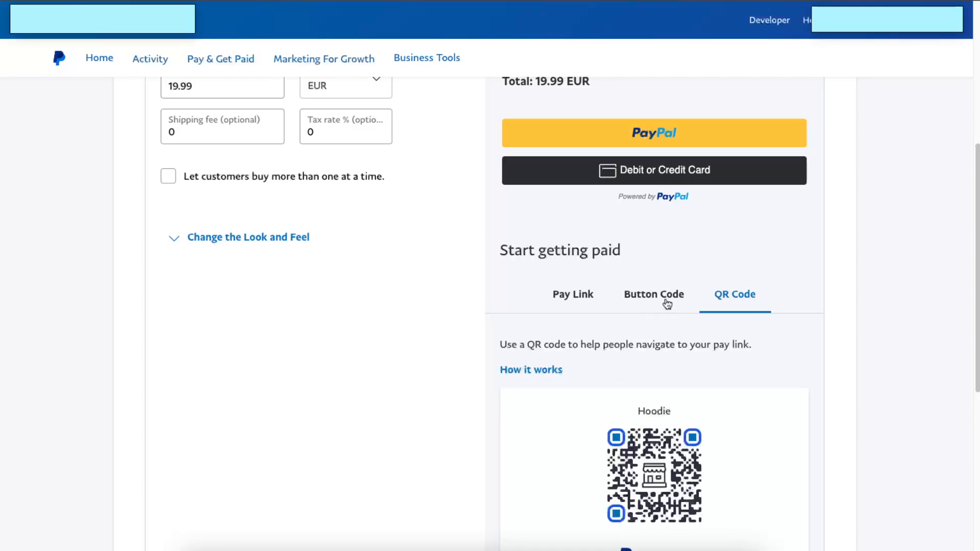
{"action": "left_click", "coordinate": [667, 304]}
{"action": "scroll", "coordinate": [738, 337], "scroll_direction": "down", "scroll_amount": 3}
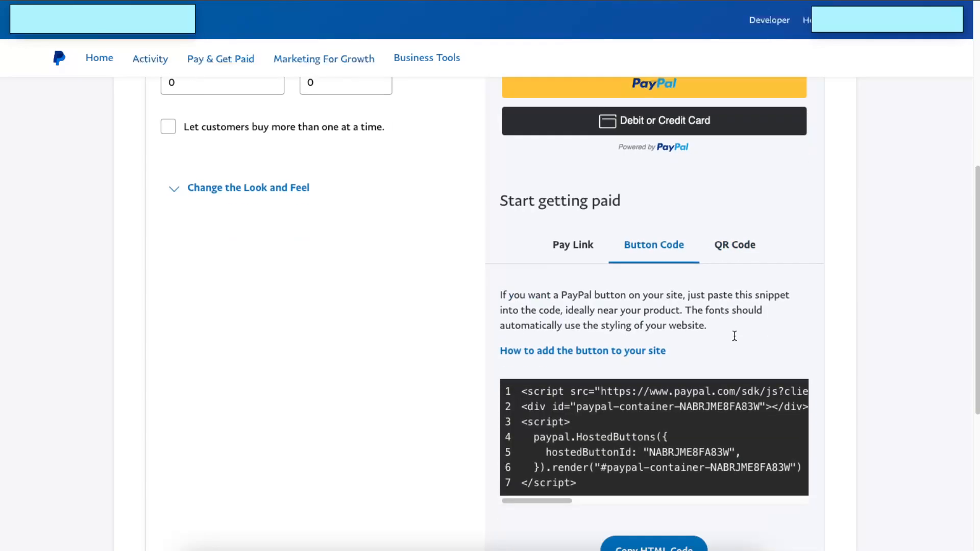
{"action": "scroll", "coordinate": [679, 441], "scroll_direction": "up", "scroll_amount": 1}
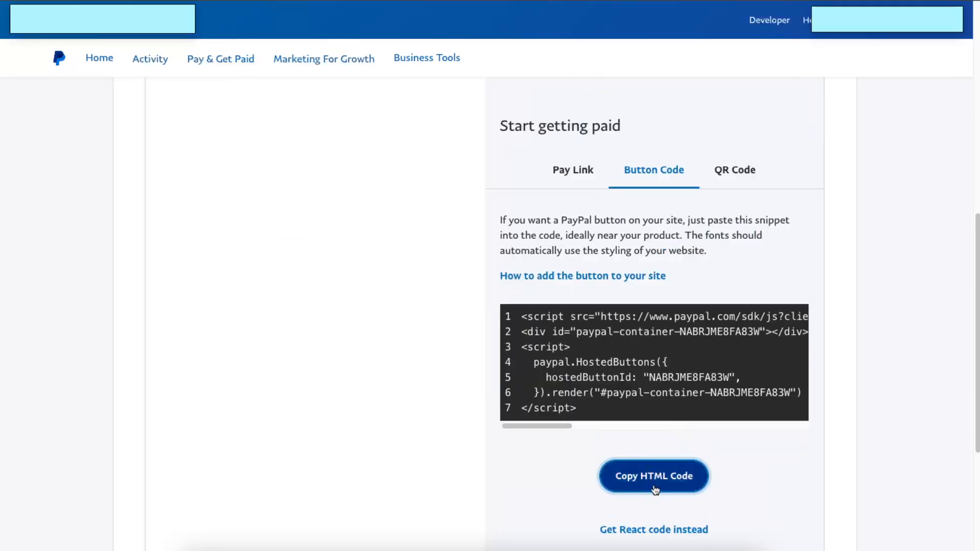
{"action": "left_click", "coordinate": [654, 488]}
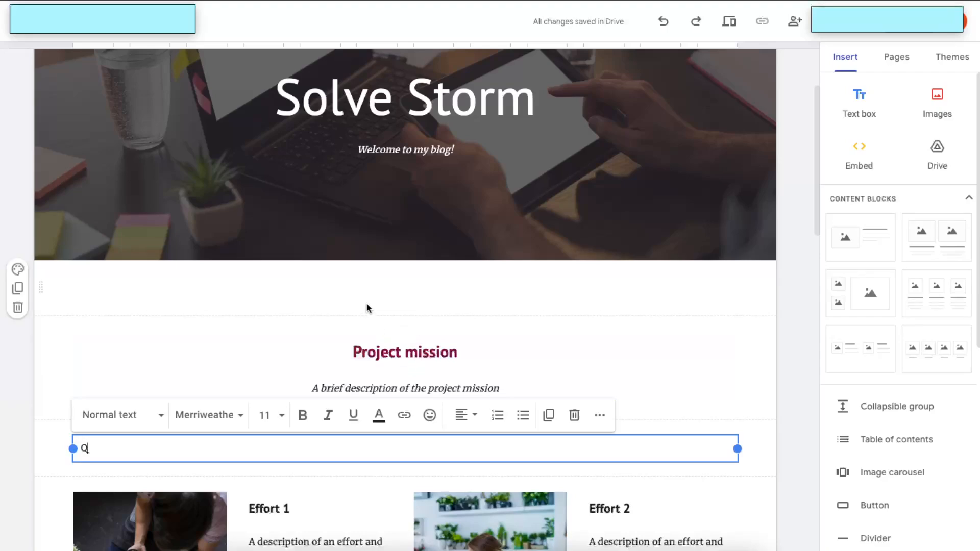
Switch to the Google Sites page and clear the stray letter from the text box between the project mission and Effort sections
{"action": "left_click", "coordinate": [365, 288]}
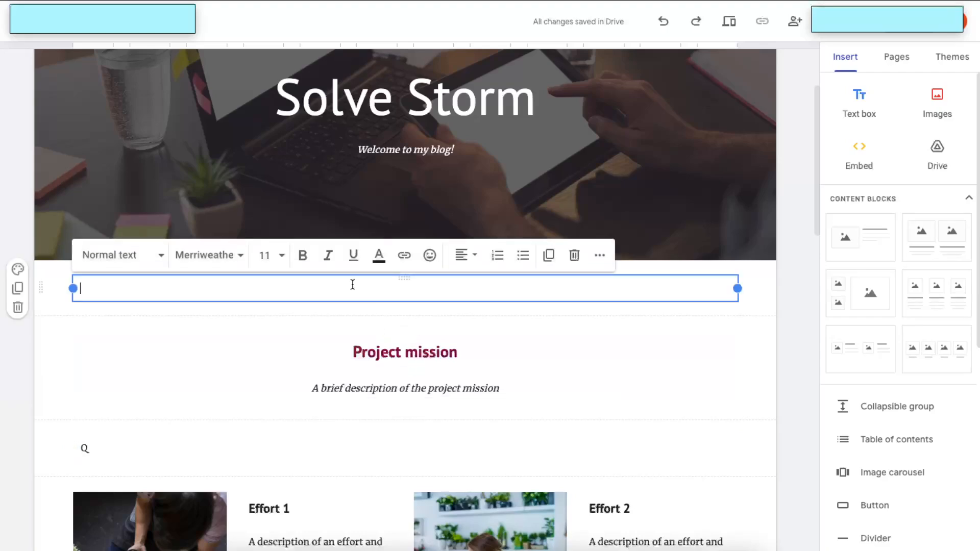
{"action": "left_click", "coordinate": [284, 439]}
{"action": "left_click", "coordinate": [160, 453]}
{"action": "key", "text": "BackSpace"}
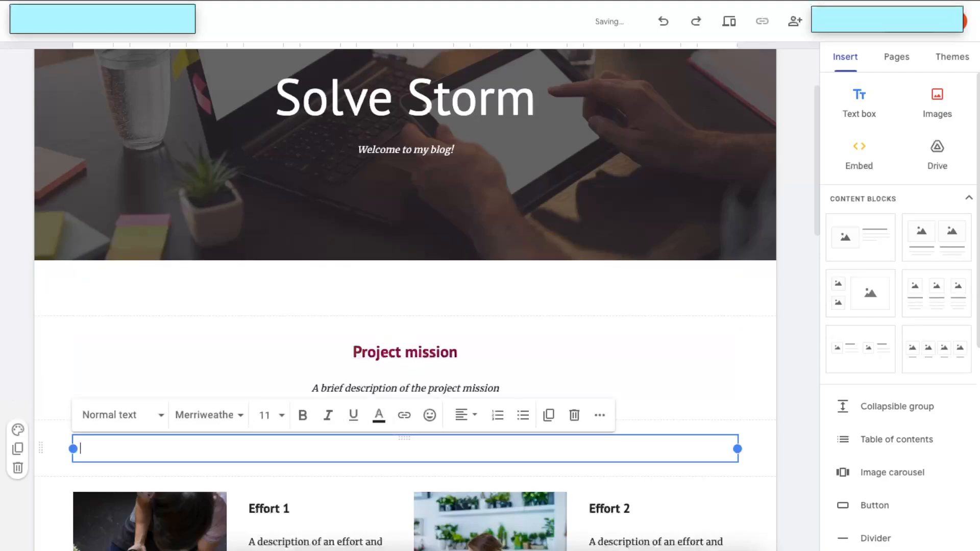
Insert the copied PayPal button code as an embed and widen its block to the full content width
{"action": "left_click", "coordinate": [859, 154]}
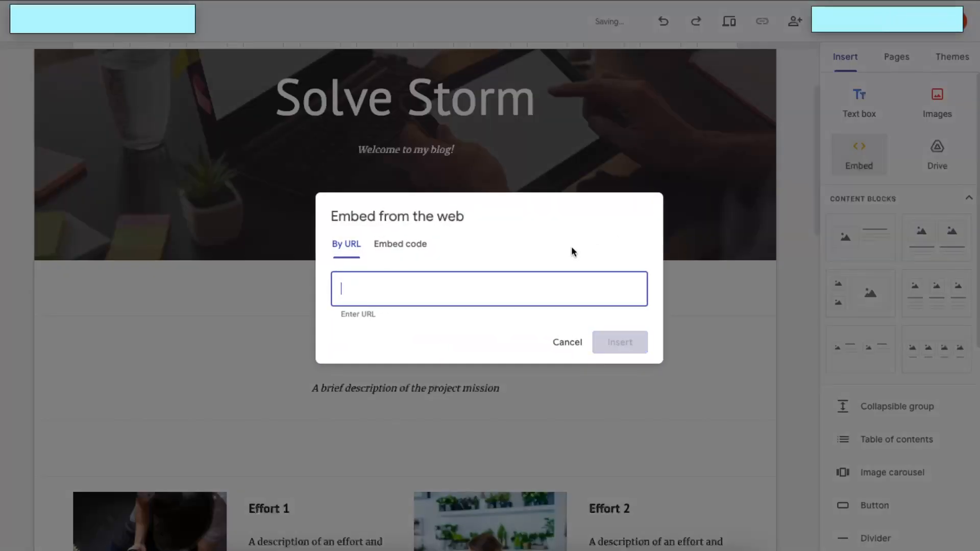
{"action": "left_click", "coordinate": [418, 250]}
{"action": "key", "text": "ctrl+v"}
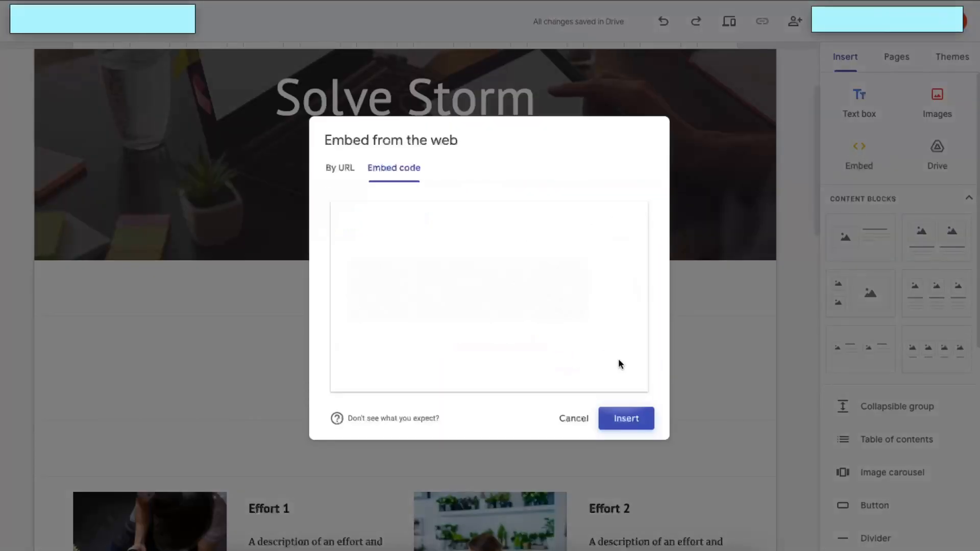
{"action": "left_click", "coordinate": [611, 423]}
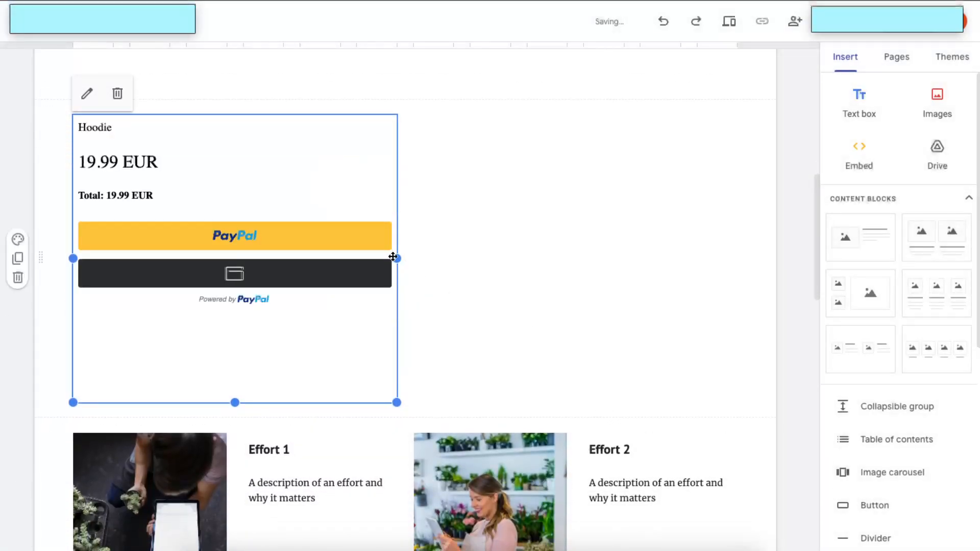
{"action": "left_click_drag", "start_coordinate": [393, 257], "coordinate": [737, 261]}
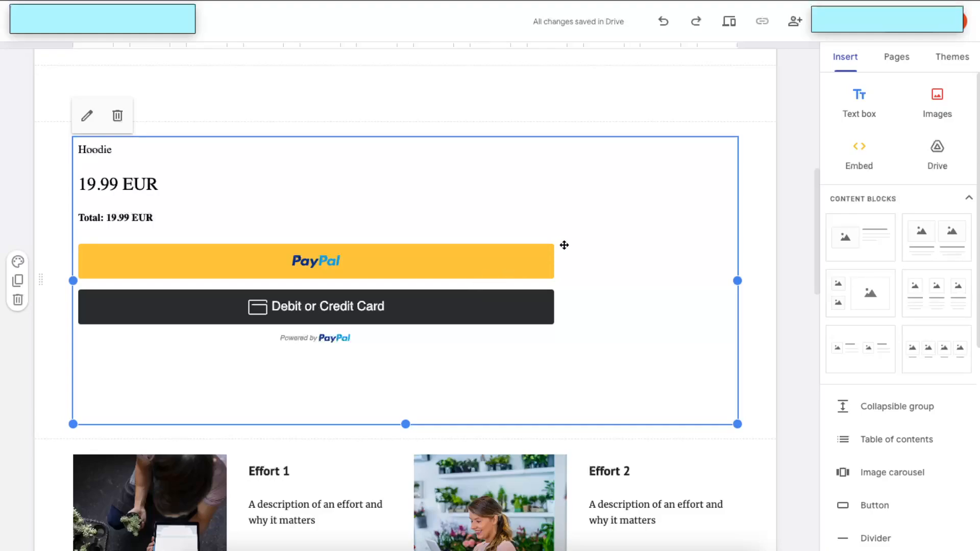
Delete the embedded PayPal button block from the page
{"action": "scroll", "coordinate": [505, 197], "scroll_direction": "up", "scroll_amount": 1}
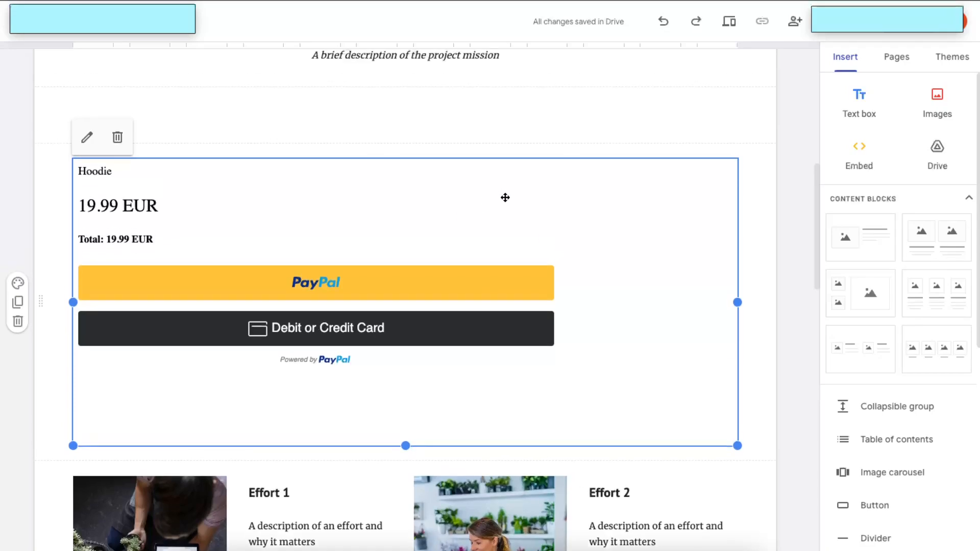
{"action": "key", "text": "Delete"}
{"action": "scroll", "coordinate": [479, 109], "scroll_direction": "up", "scroll_amount": 2}
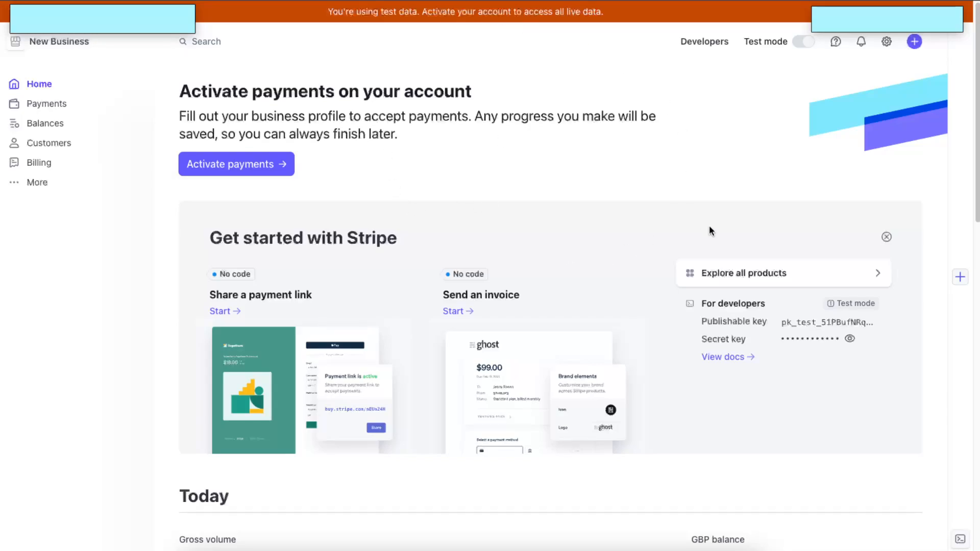
In the Stripe dashboard, start a new payment link and check its after-payment settings
{"action": "left_click", "coordinate": [915, 42]}
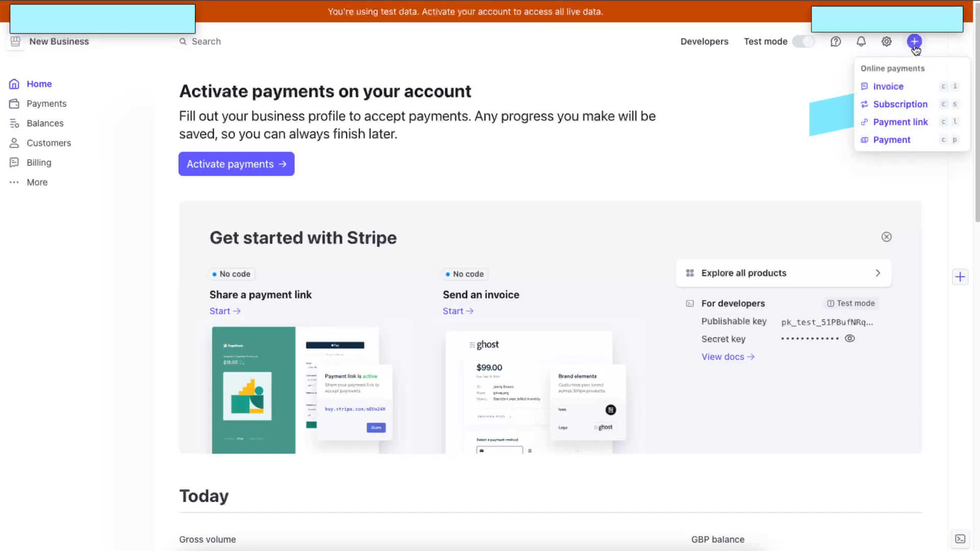
{"action": "left_click", "coordinate": [900, 123]}
{"action": "type", "text": "O"}
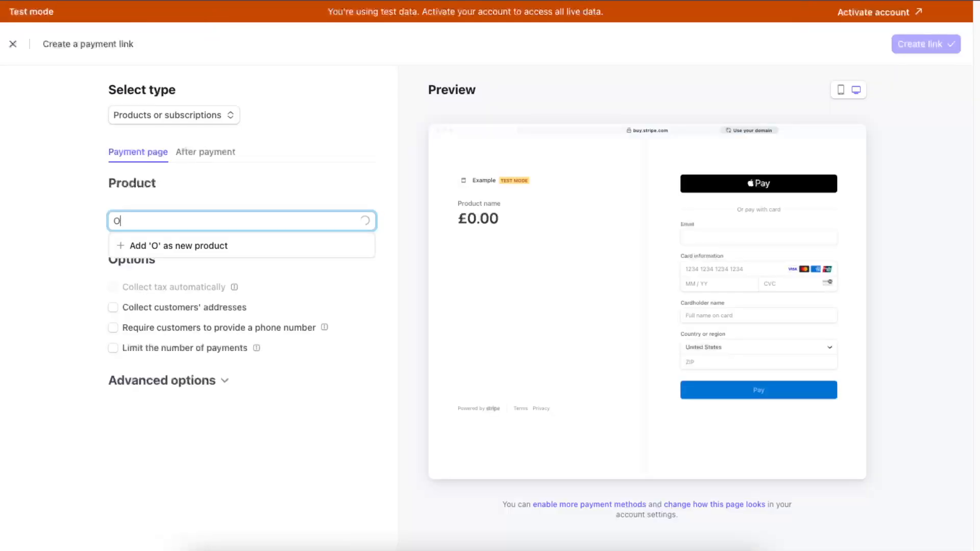
{"action": "key", "text": "BackSpace"}
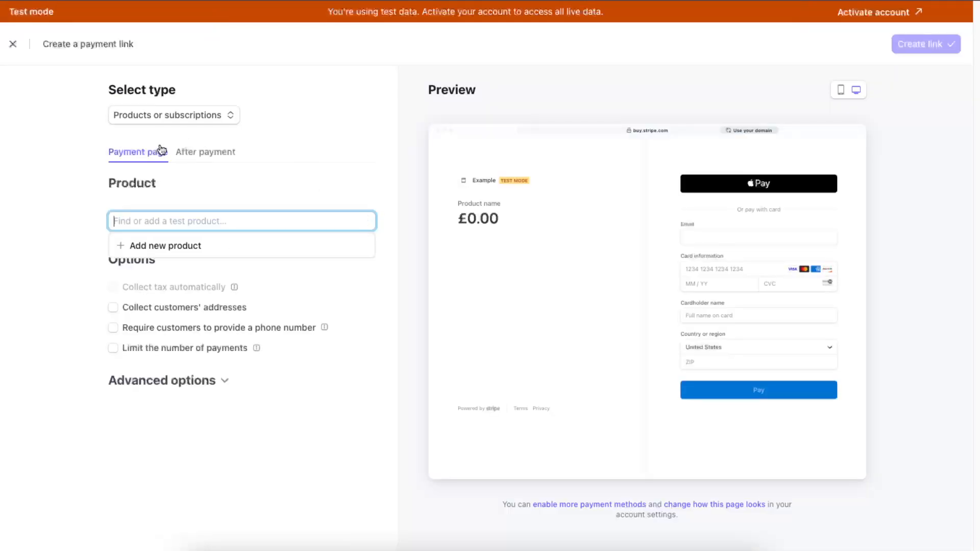
{"action": "left_click", "coordinate": [195, 158]}
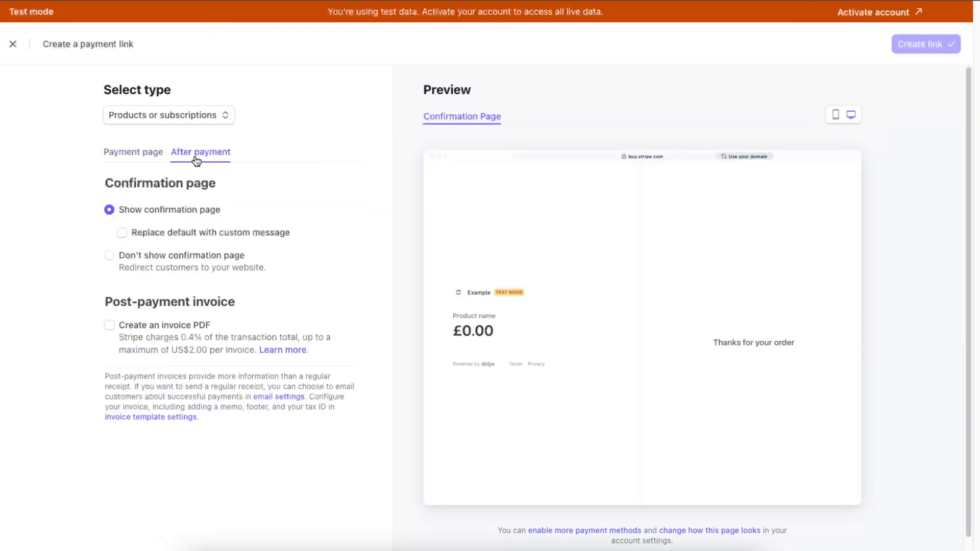
{"action": "left_click", "coordinate": [128, 151]}
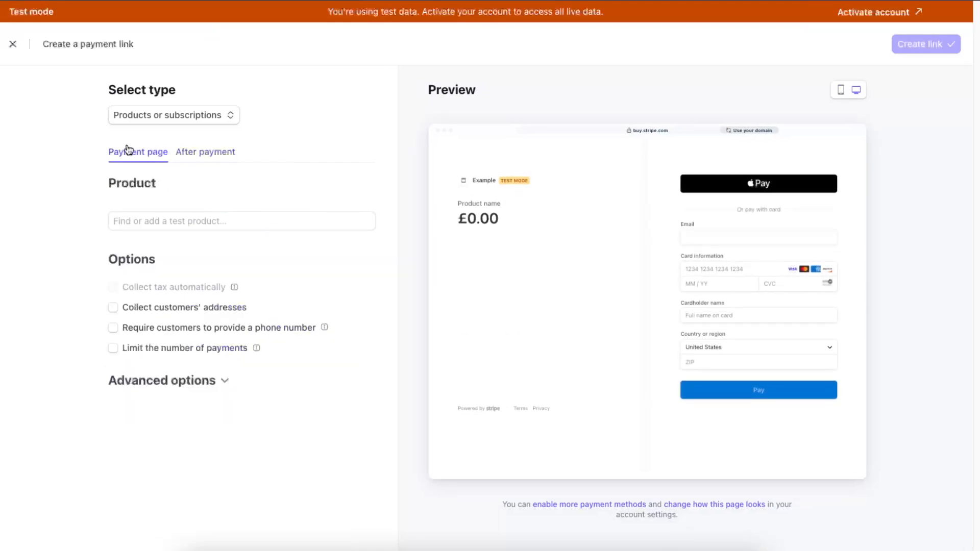
Add a one-time product named Hoodie with description "White Hoodies etc. etc.", price 19.99 GBP and a hoodie image
{"action": "left_click", "coordinate": [178, 223]}
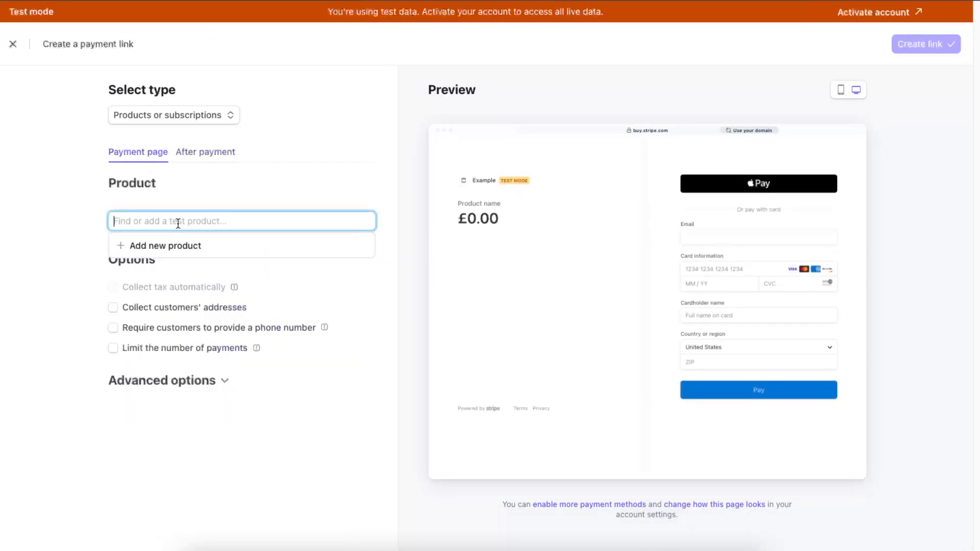
{"action": "left_click", "coordinate": [177, 238]}
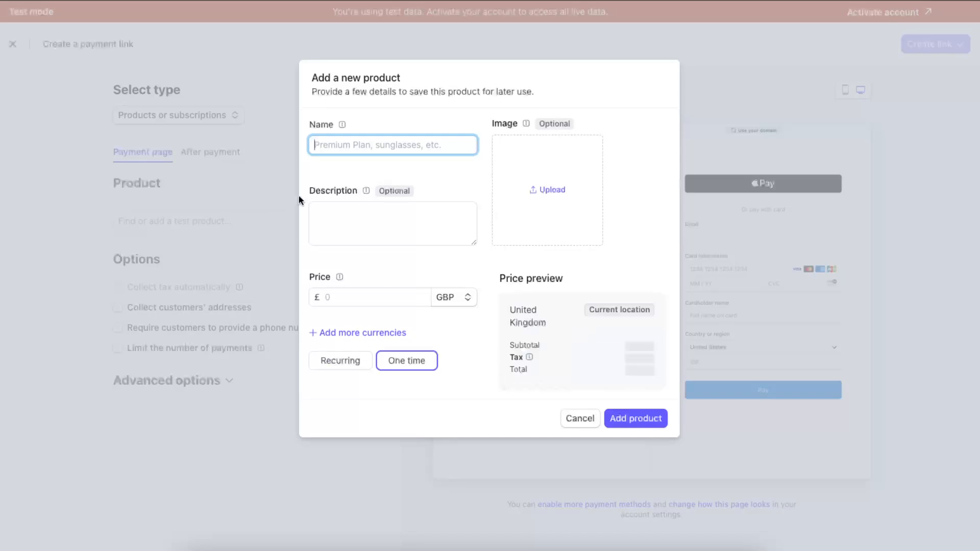
{"action": "type", "text": "Hoodie"}
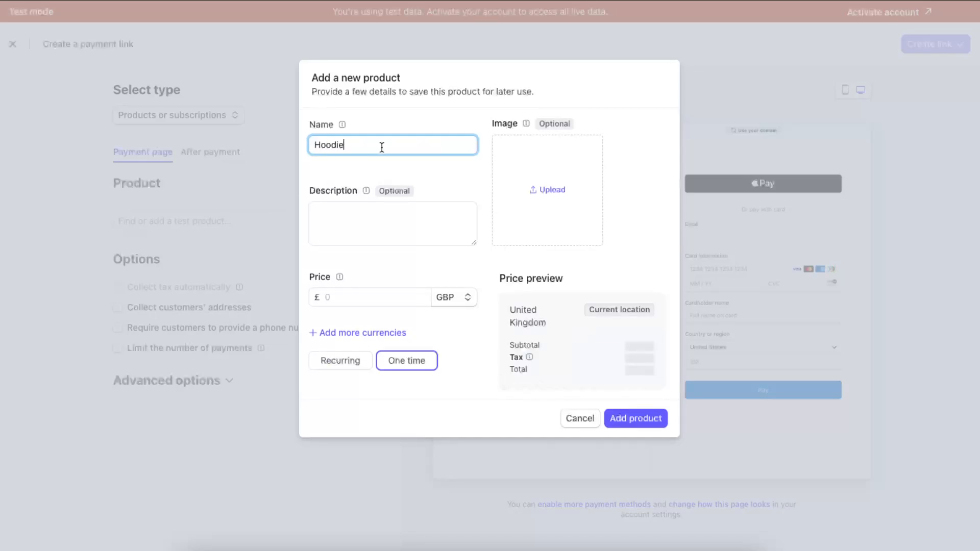
{"action": "left_click", "coordinate": [344, 224]}
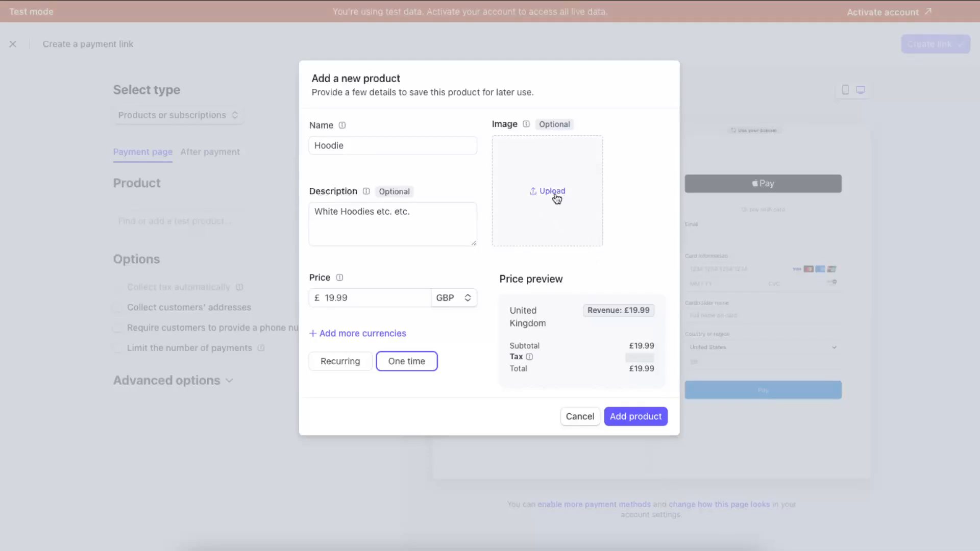
{"action": "left_click", "coordinate": [552, 197]}
{"action": "left_click", "coordinate": [632, 417]}
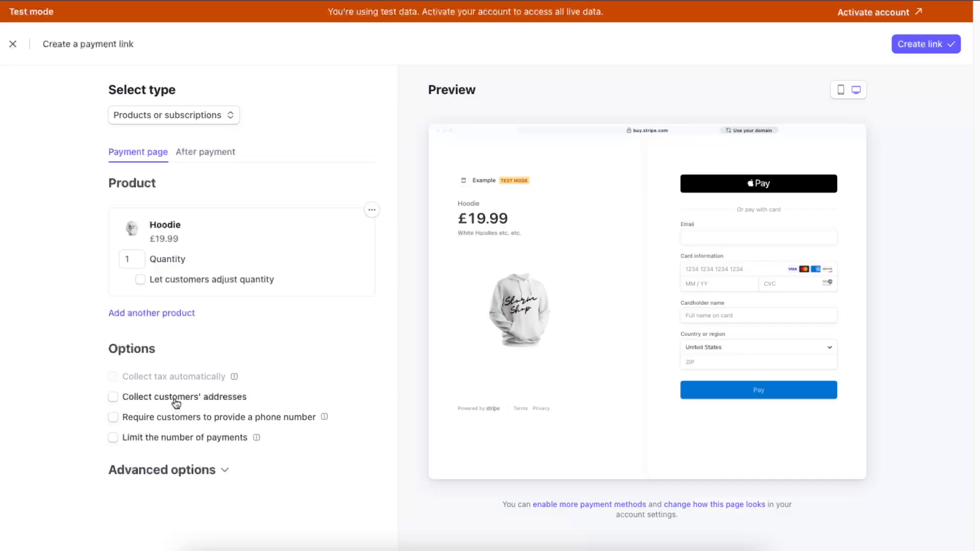
Look through the payment link's advanced options and the available link types
{"action": "left_click", "coordinate": [214, 468]}
{"action": "scroll", "coordinate": [267, 454], "scroll_direction": "down", "scroll_amount": 2}
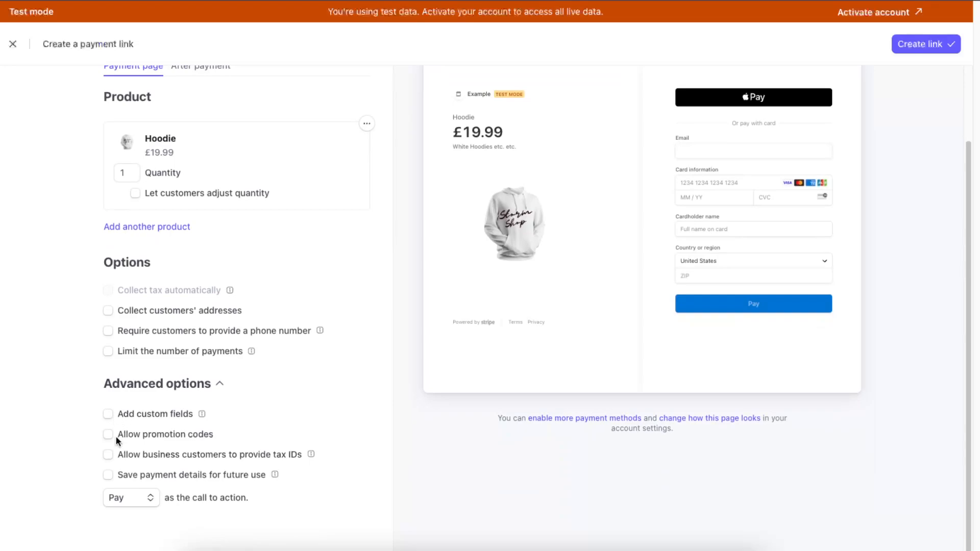
{"action": "scroll", "coordinate": [289, 490], "scroll_direction": "up", "scroll_amount": 2}
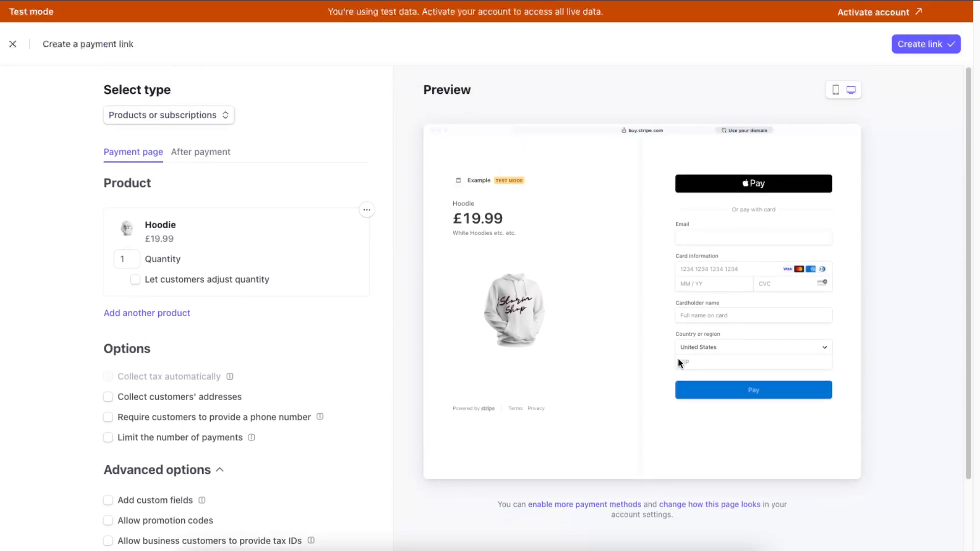
{"action": "left_click", "coordinate": [175, 115]}
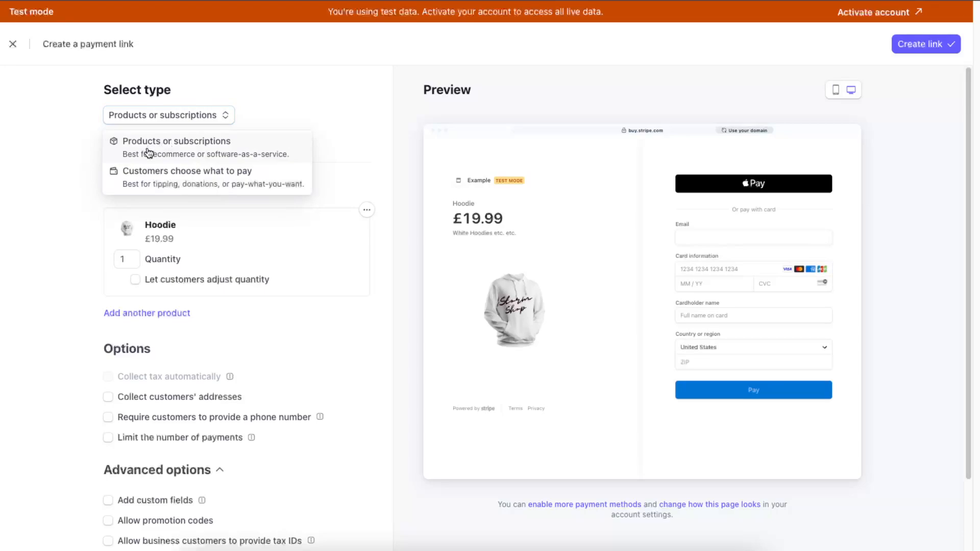
{"action": "left_click", "coordinate": [309, 126]}
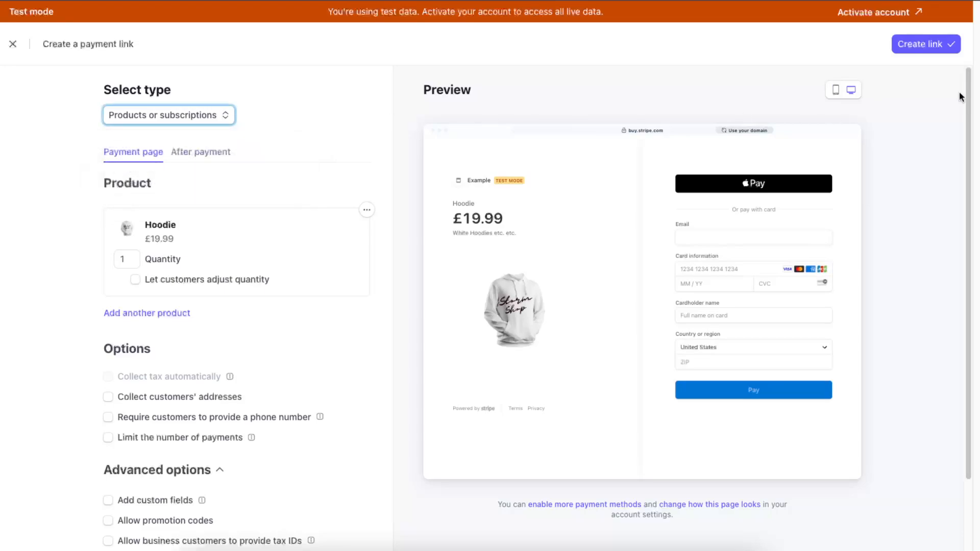
Create the Hoodie payment link and copy its URL
{"action": "left_click", "coordinate": [940, 44]}
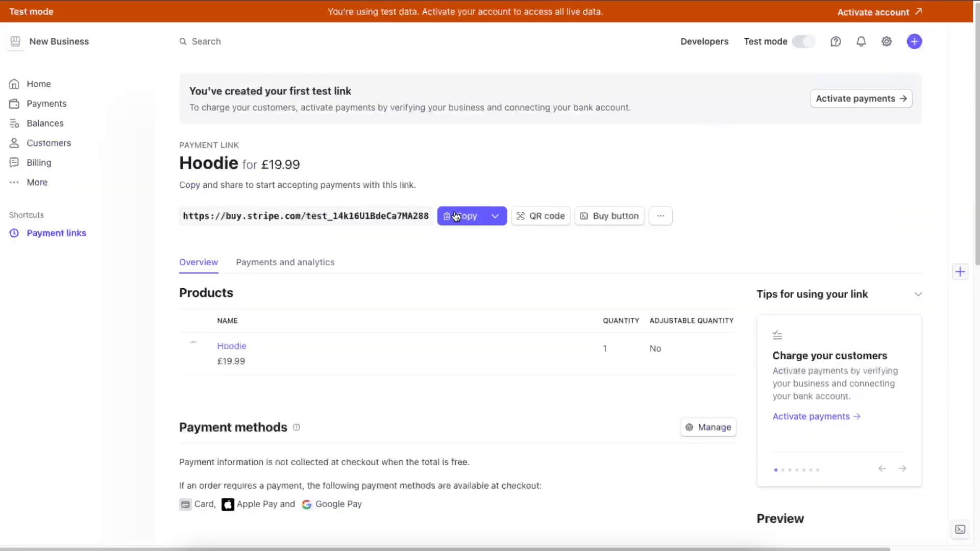
{"action": "left_click", "coordinate": [456, 216]}
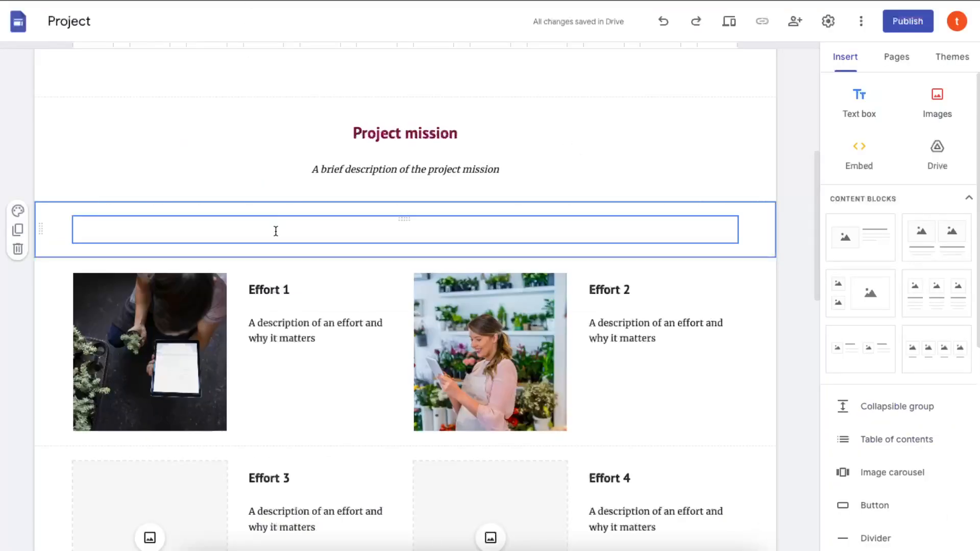
{"action": "left_click", "coordinate": [275, 228]}
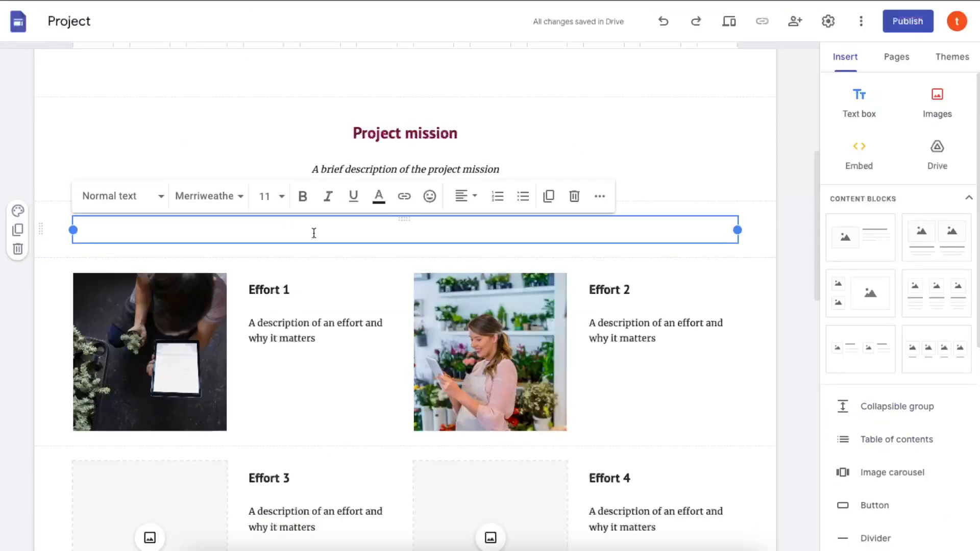
{"action": "type", "text": "O"}
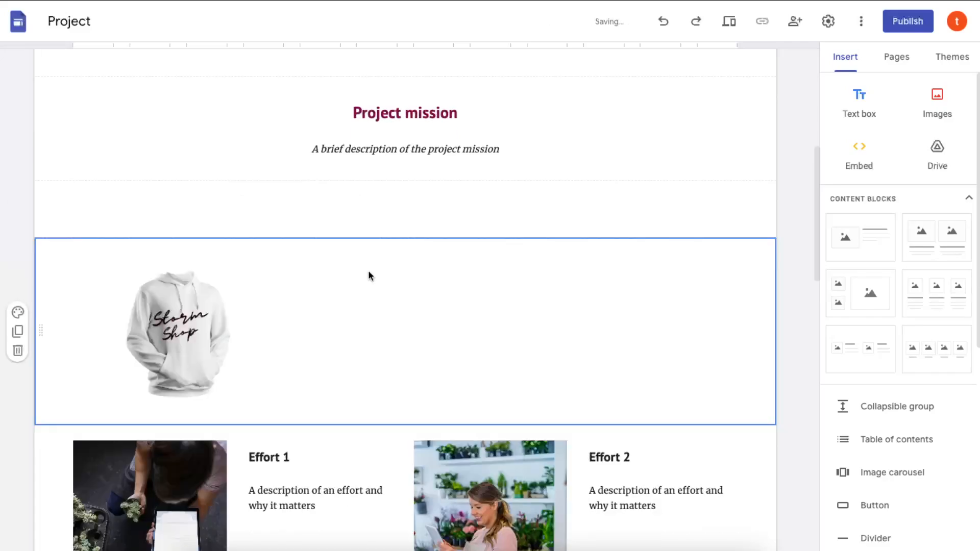
Add a text box reading "white hoodie" at font size 36 and place it beside the hoodie image
{"action": "left_click", "coordinate": [859, 102]}
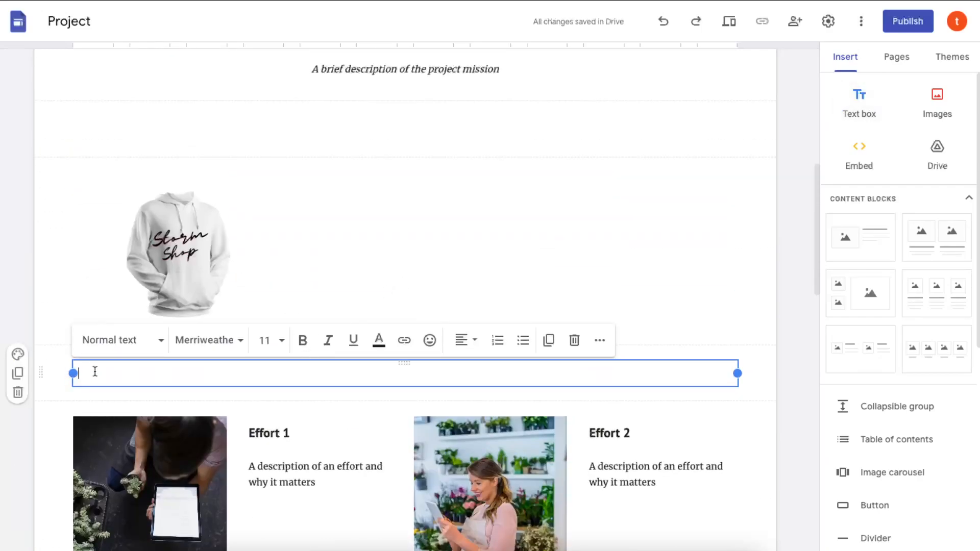
{"action": "type", "text": "white hoodie"}
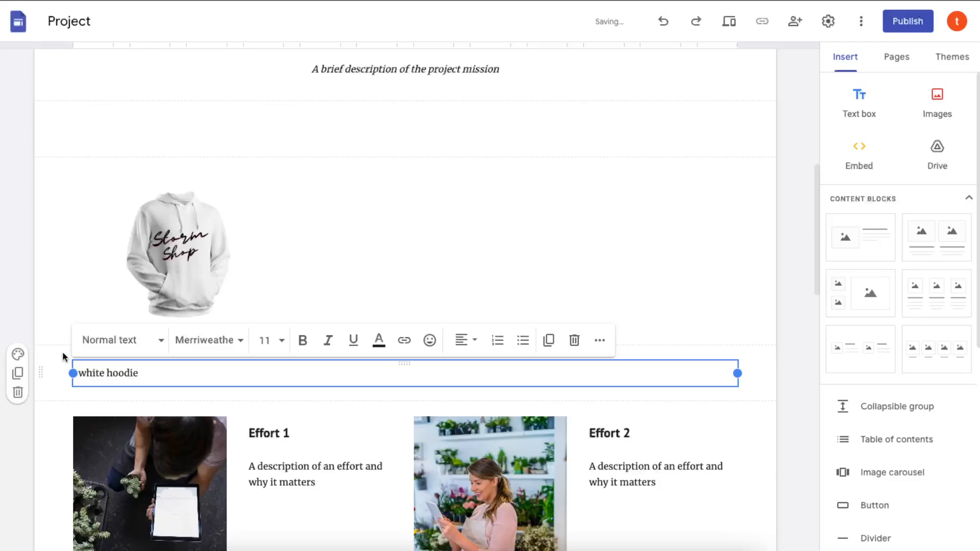
{"action": "left_click", "coordinate": [303, 340]}
{"action": "triple_click", "coordinate": [177, 371]}
{"action": "left_click", "coordinate": [280, 340]}
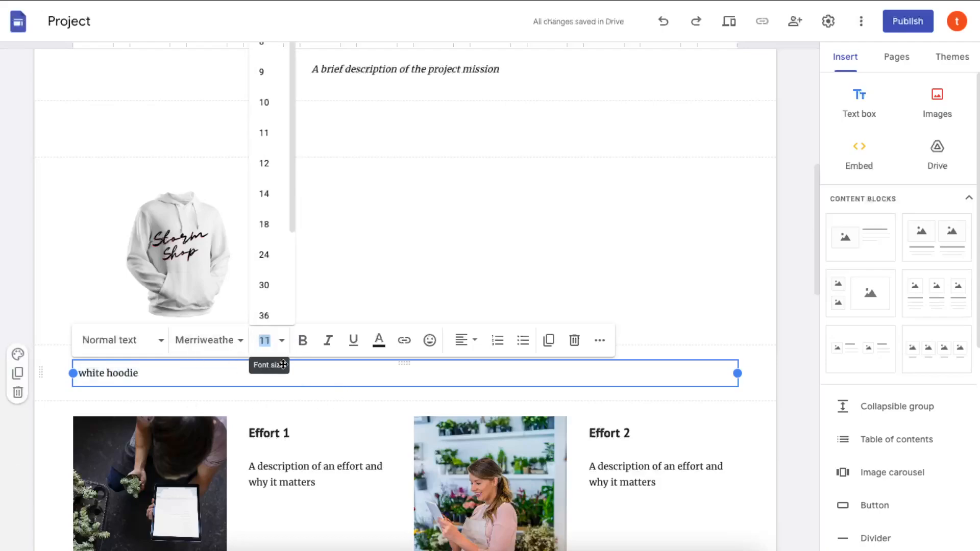
{"action": "left_click", "coordinate": [280, 313]}
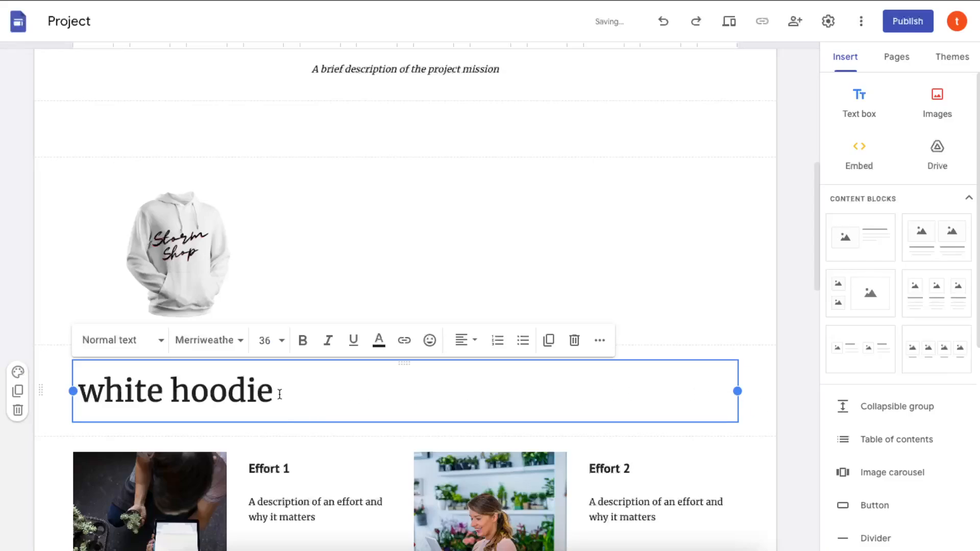
{"action": "left_click_drag", "start_coordinate": [403, 363], "coordinate": [490, 243]}
{"action": "left_click", "coordinate": [495, 276]}
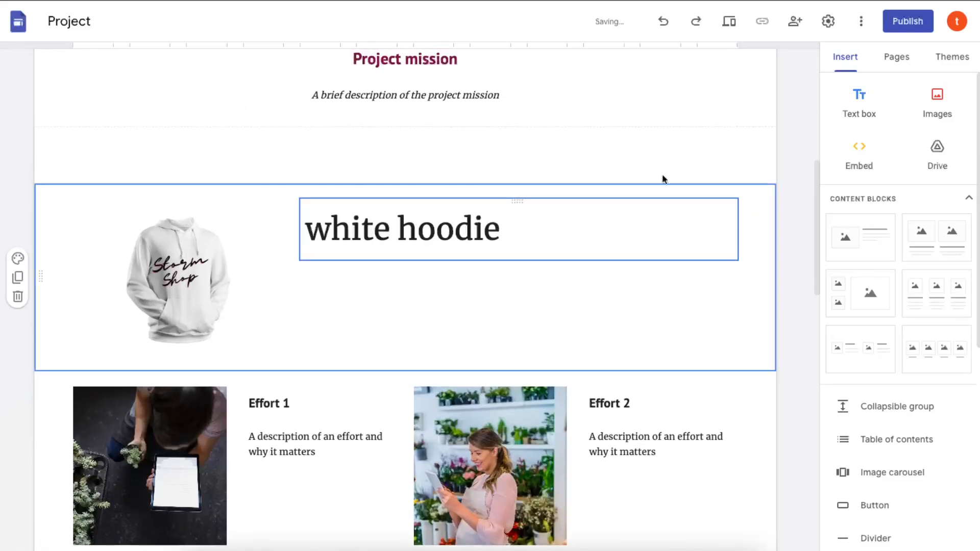
Add another text box beneath the "white hoodie" title and enter the price "$19.99" in it
{"action": "left_click", "coordinate": [859, 102]}
{"action": "scroll", "coordinate": [344, 391], "scroll_direction": "up", "scroll_amount": 5}
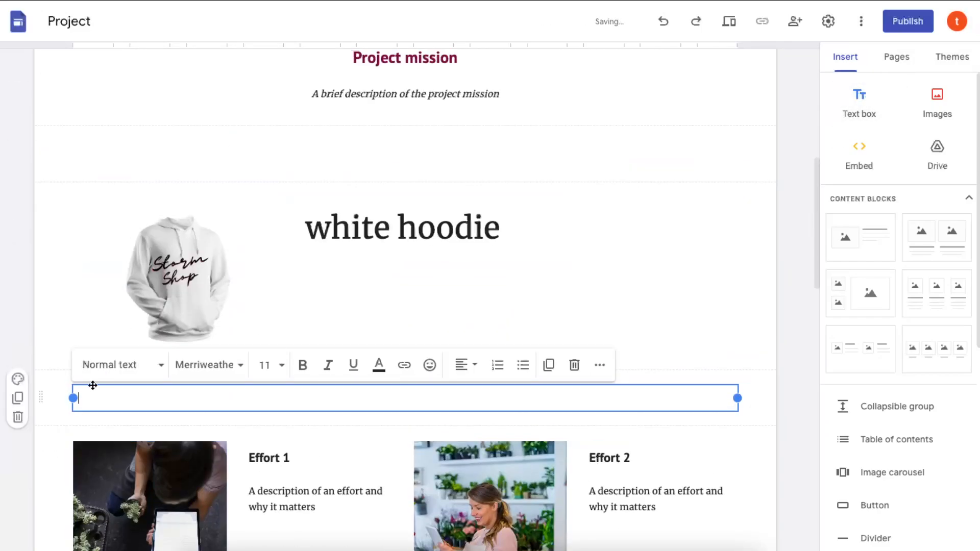
{"action": "left_click_drag", "start_coordinate": [403, 392], "coordinate": [416, 277]}
{"action": "left_click", "coordinate": [367, 386]}
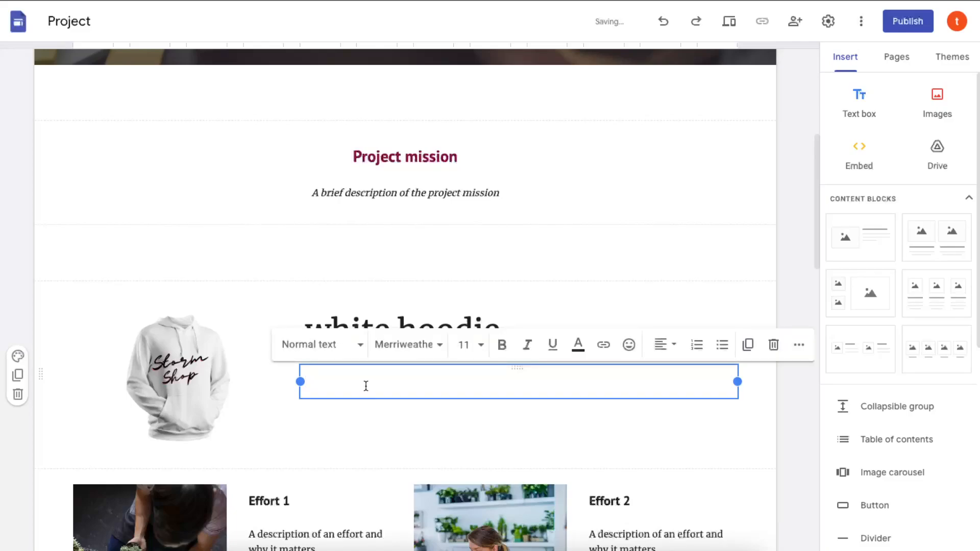
{"action": "type", "text": "$19.99"}
{"action": "left_click", "coordinate": [366, 416]}
Link the "$19.99" price text to the copied Stripe payment link
{"action": "left_click", "coordinate": [328, 381]}
{"action": "triple_click", "coordinate": [328, 381]}
{"action": "left_click", "coordinate": [603, 345]}
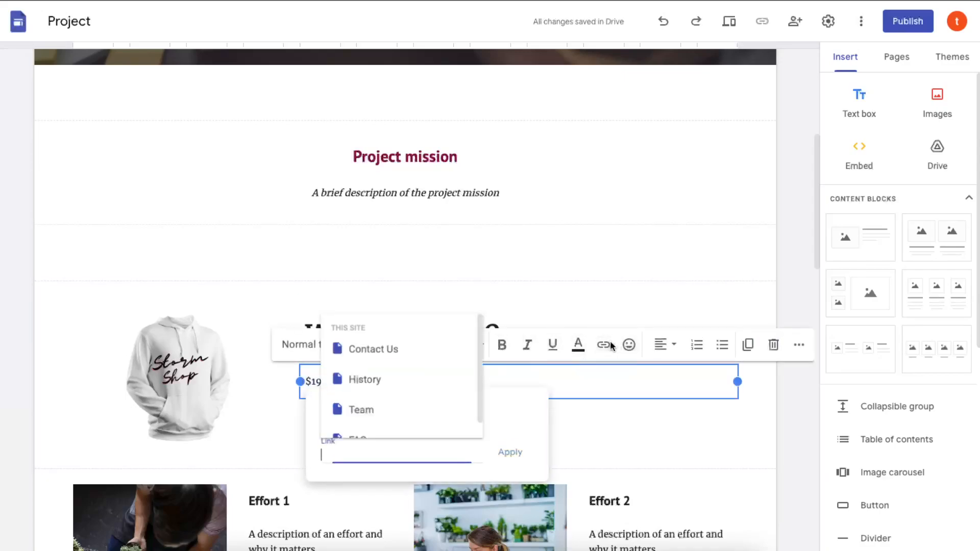
{"action": "key", "text": "ctrl+v"}
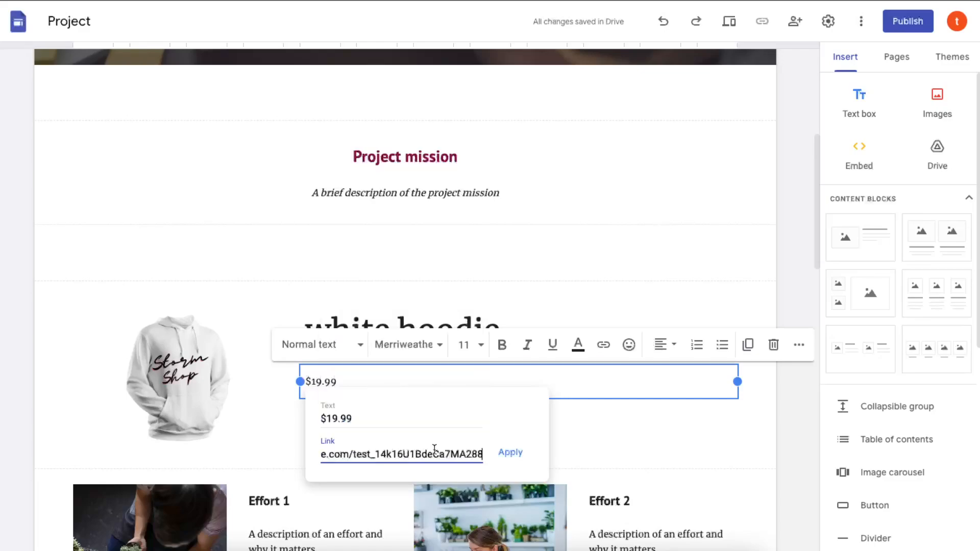
{"action": "left_click", "coordinate": [506, 454]}
{"action": "left_click", "coordinate": [393, 427]}
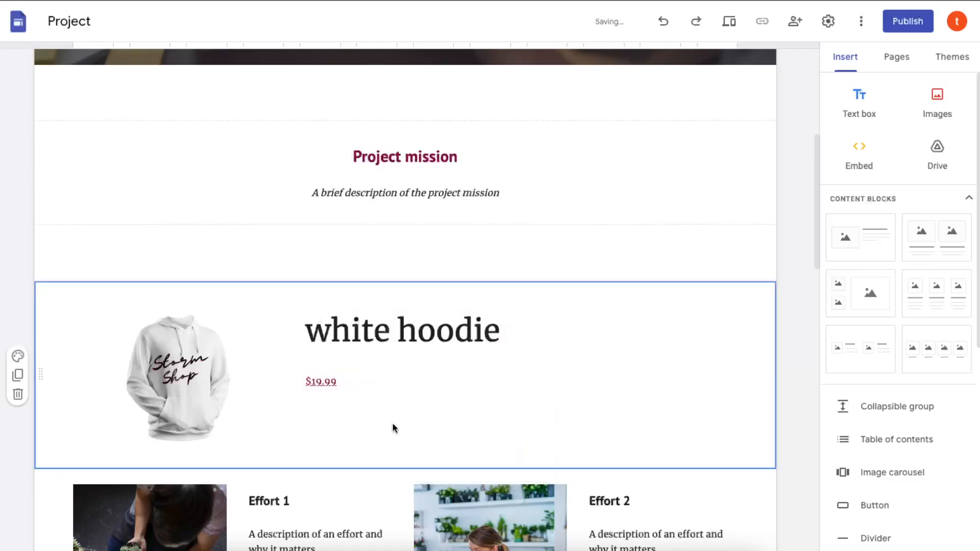